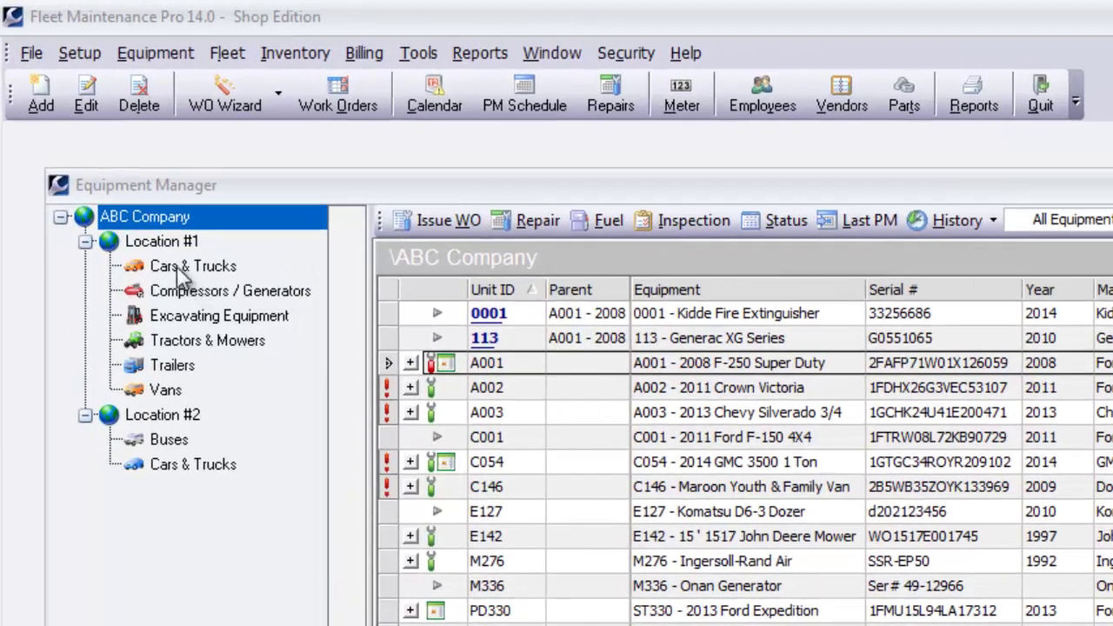
Step: Filter the equipment tree by Location #1, Location #2, Cars & Trucks and compressors/generators, then show all ABC Company equipment
{"action": "left_click", "coordinate": [160, 244]}
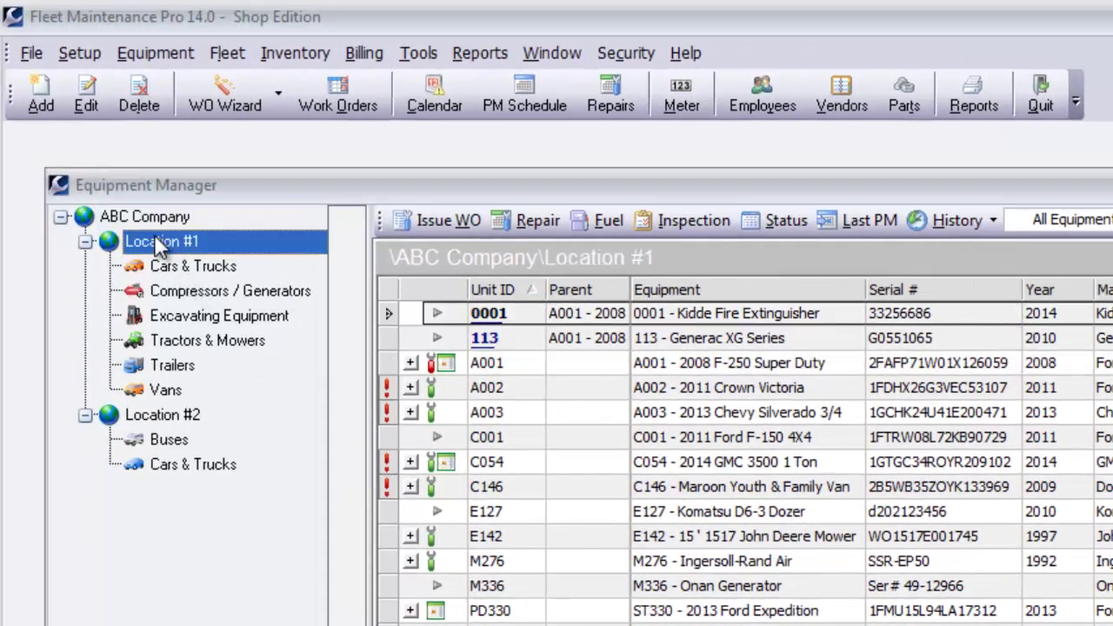
{"action": "left_click", "coordinate": [158, 414]}
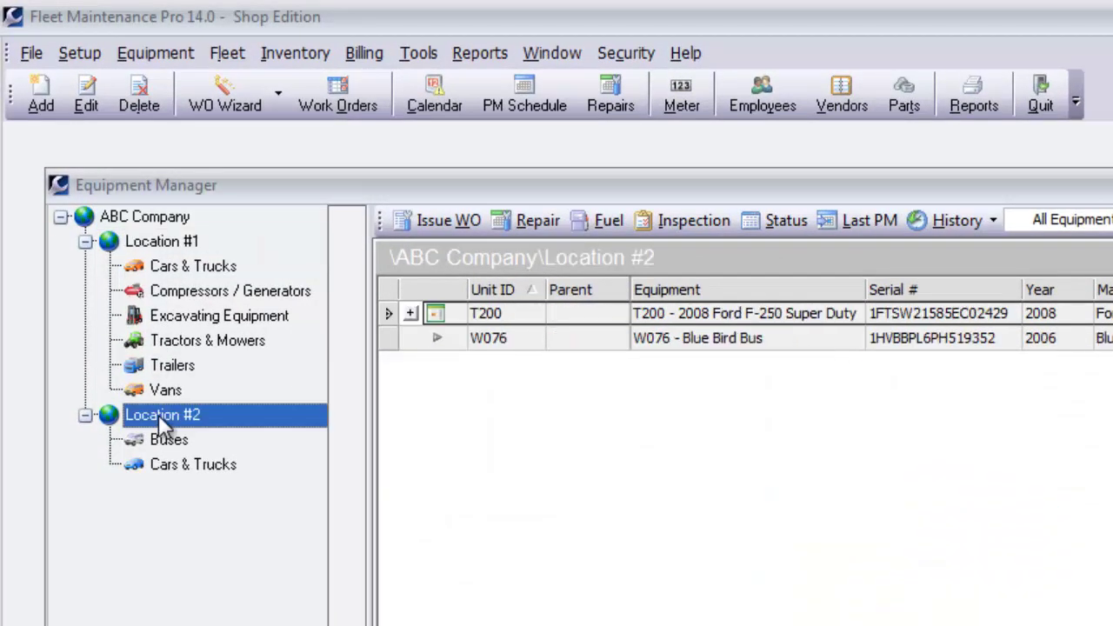
{"action": "left_click", "coordinate": [162, 266]}
{"action": "left_click", "coordinate": [165, 294]}
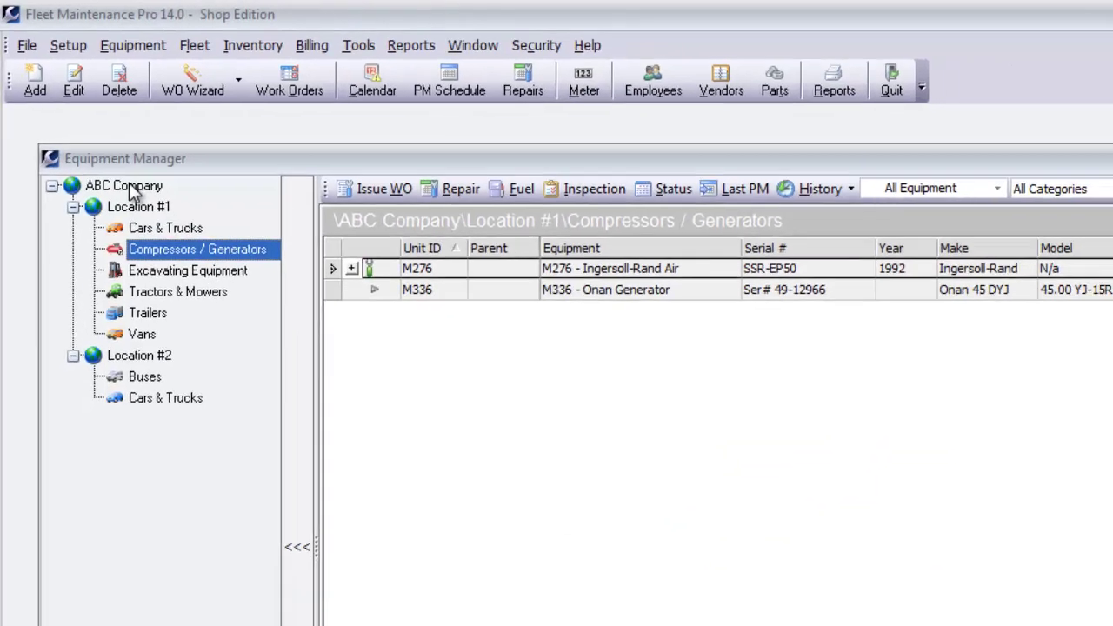
{"action": "left_click", "coordinate": [146, 217]}
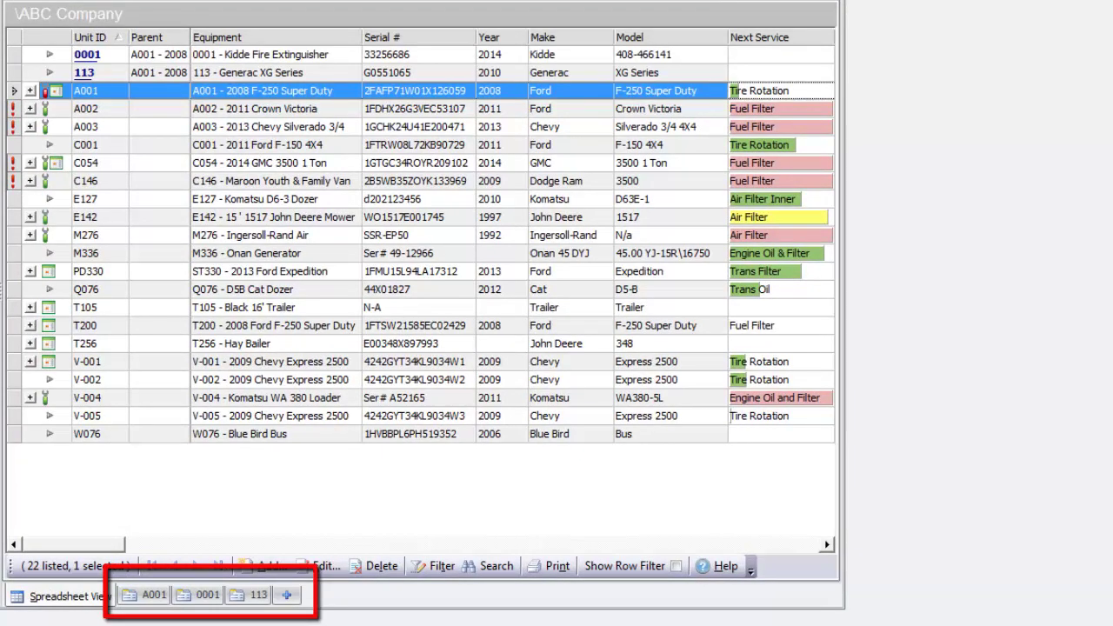
Step: View the detail records of units A001, 0001 and 113, then return to the spreadsheet view
{"action": "left_click", "coordinate": [150, 597]}
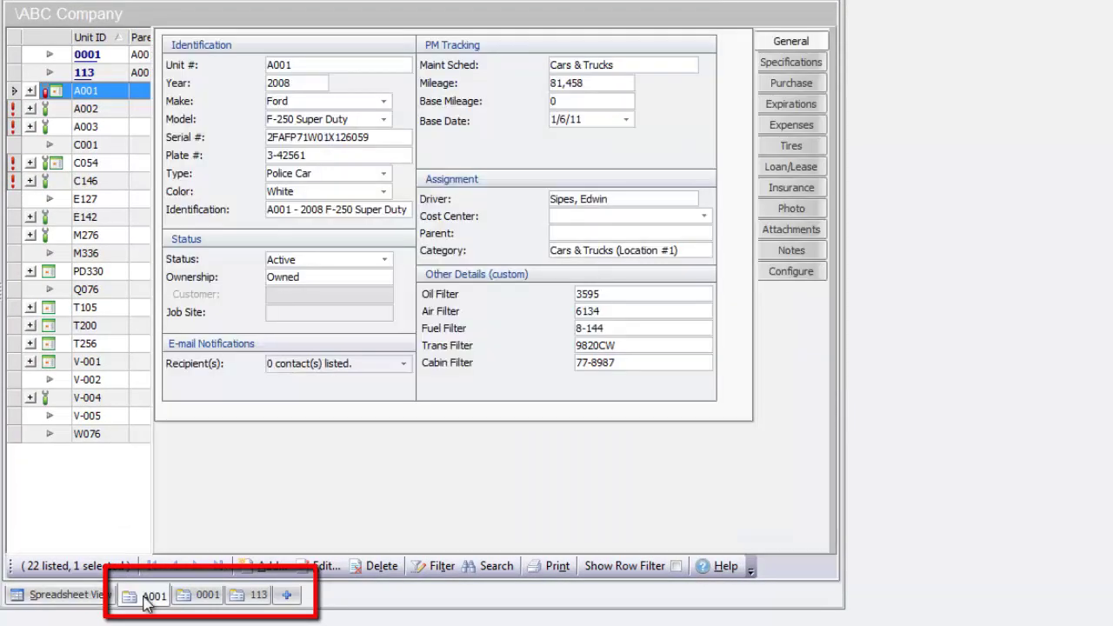
{"action": "left_click", "coordinate": [196, 599]}
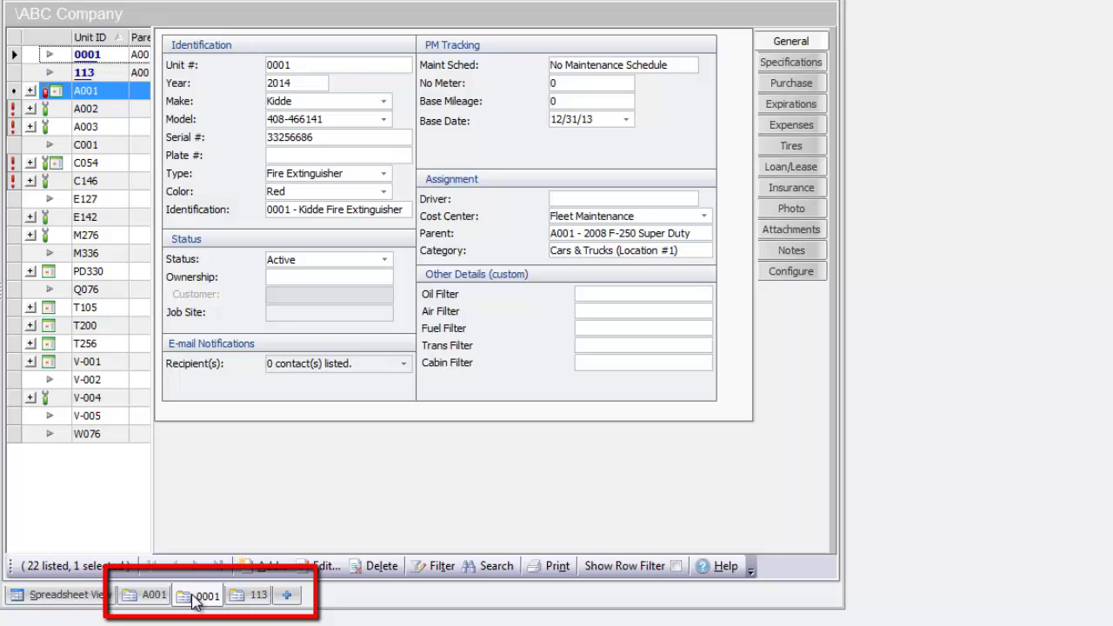
{"action": "left_click", "coordinate": [252, 602]}
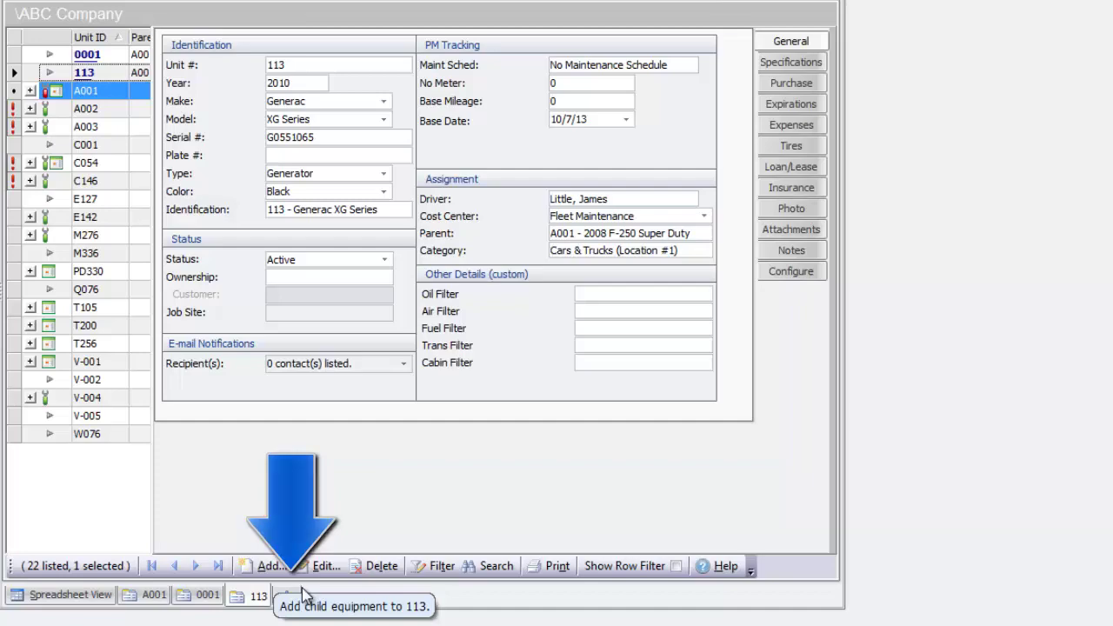
{"action": "left_click", "coordinate": [61, 599]}
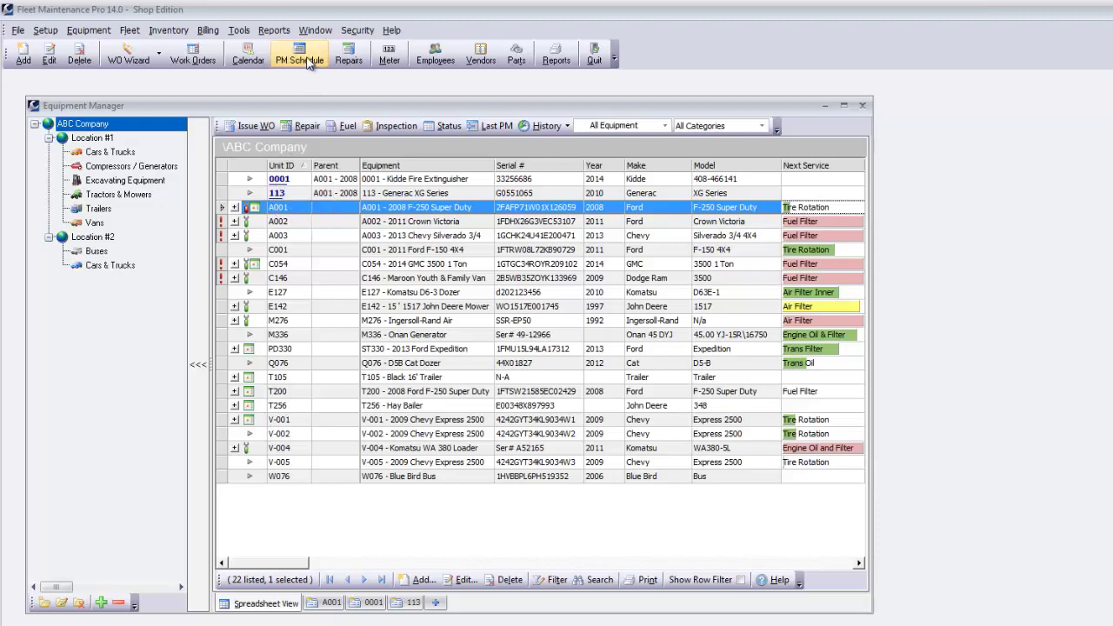
Step: Show the nine daily inspection items of the Cars & Trucks PM schedule
{"action": "left_click", "coordinate": [309, 61]}
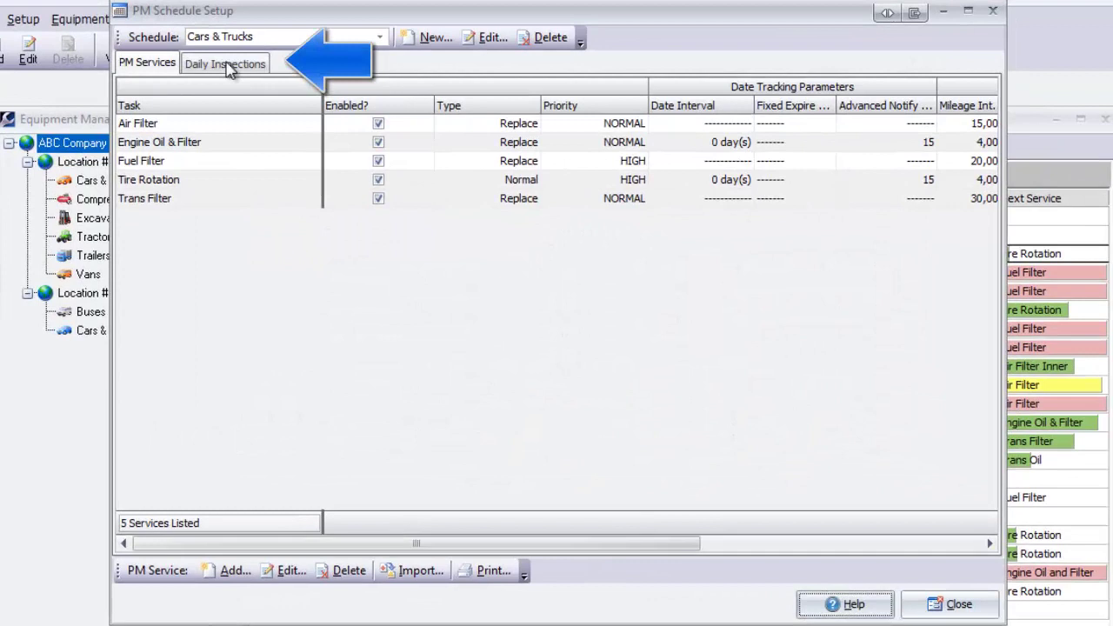
{"action": "left_click", "coordinate": [232, 66]}
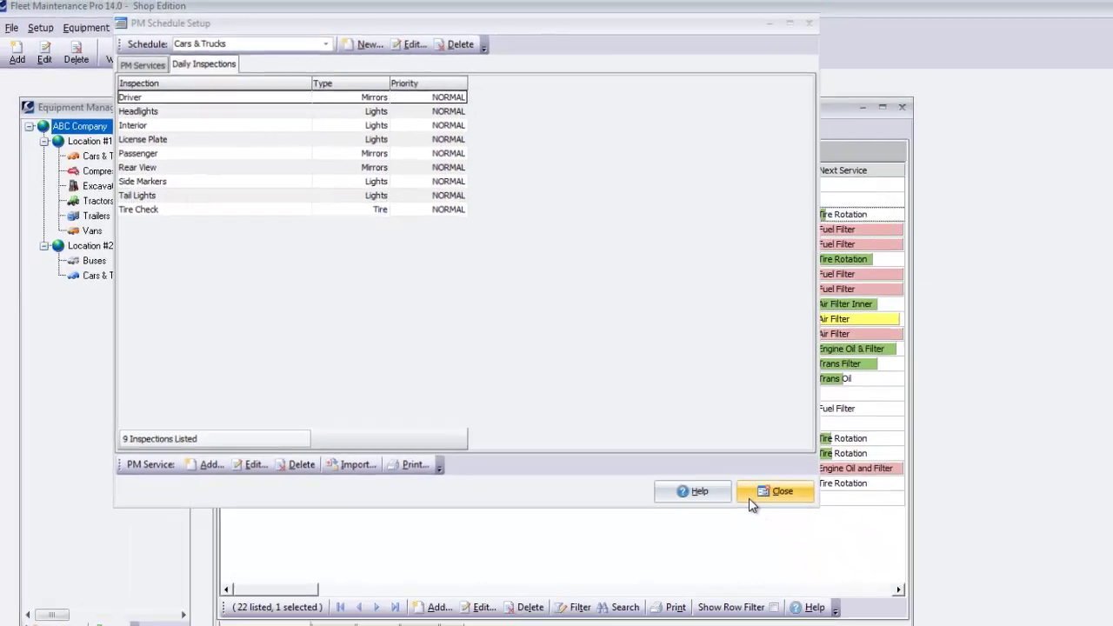
Step: Start a daily inspection for A001 with all items OK except Interior marked as a fault
{"action": "left_click", "coordinate": [953, 604]}
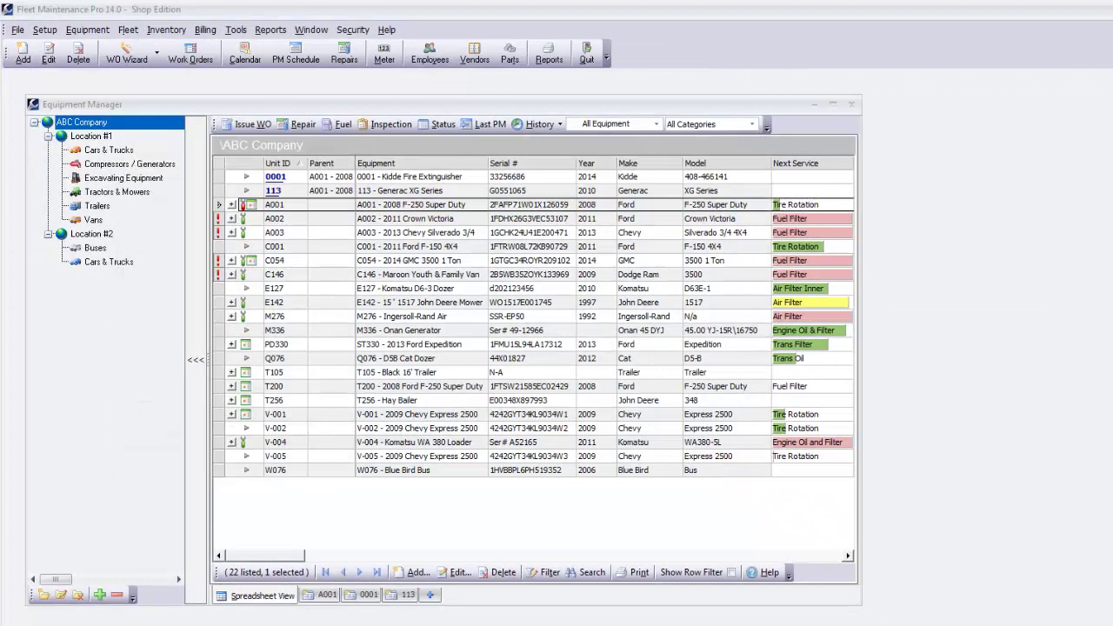
{"action": "left_click", "coordinate": [390, 124]}
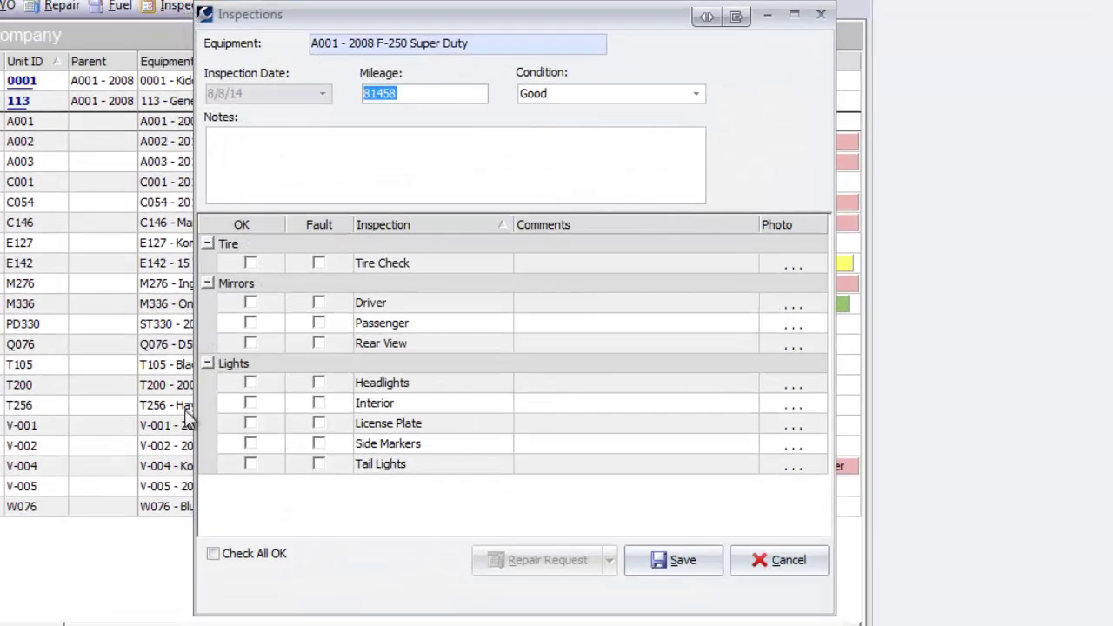
{"action": "left_click", "coordinate": [215, 555]}
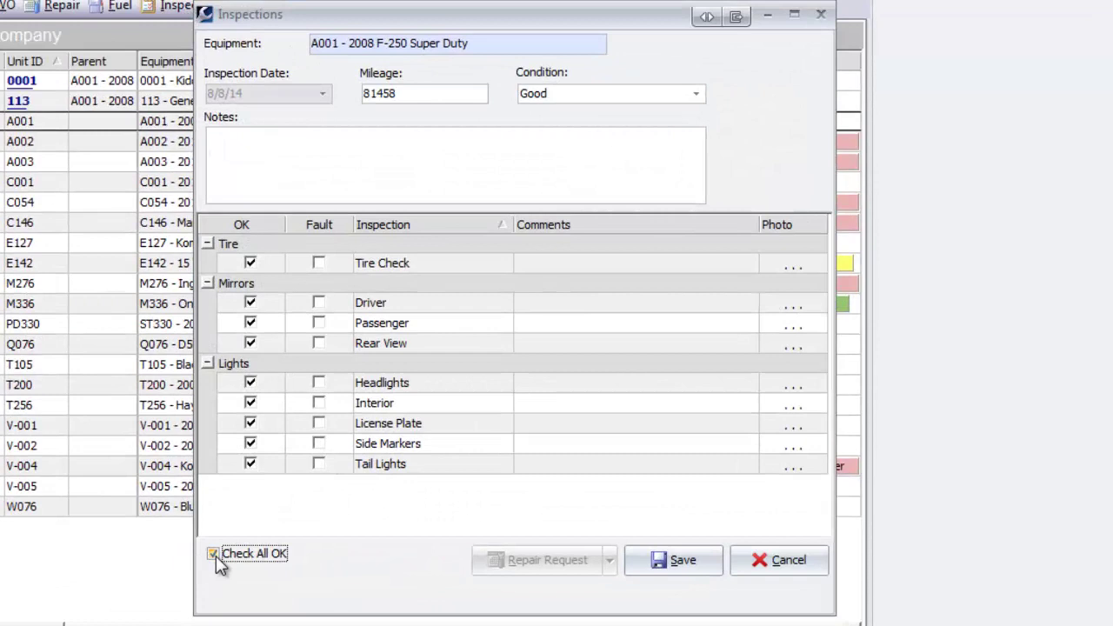
{"action": "left_click", "coordinate": [318, 403]}
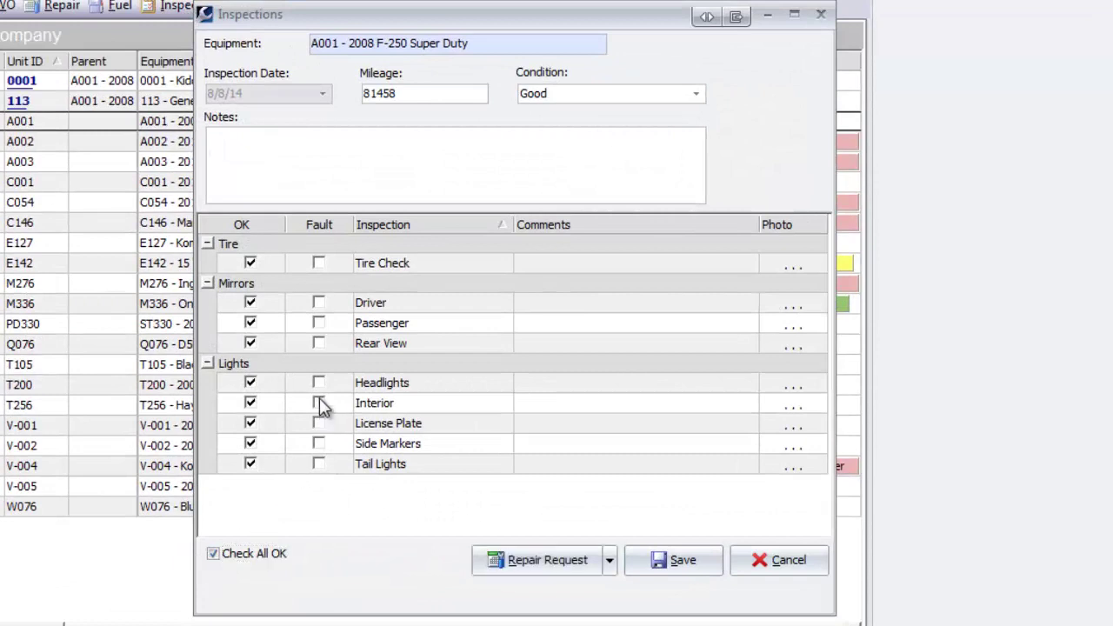
Step: File and save a repair request for the Interior fault, choosing who requested it
{"action": "left_click", "coordinate": [525, 557]}
{"action": "left_click", "coordinate": [884, 174]}
{"action": "left_click", "coordinate": [748, 193]}
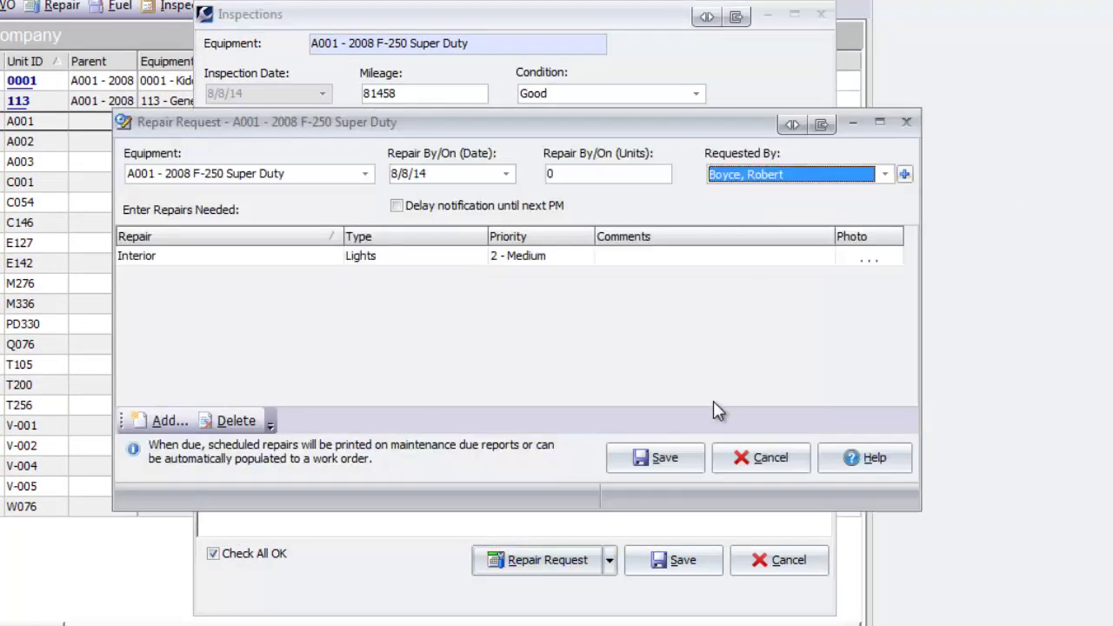
{"action": "left_click", "coordinate": [667, 464]}
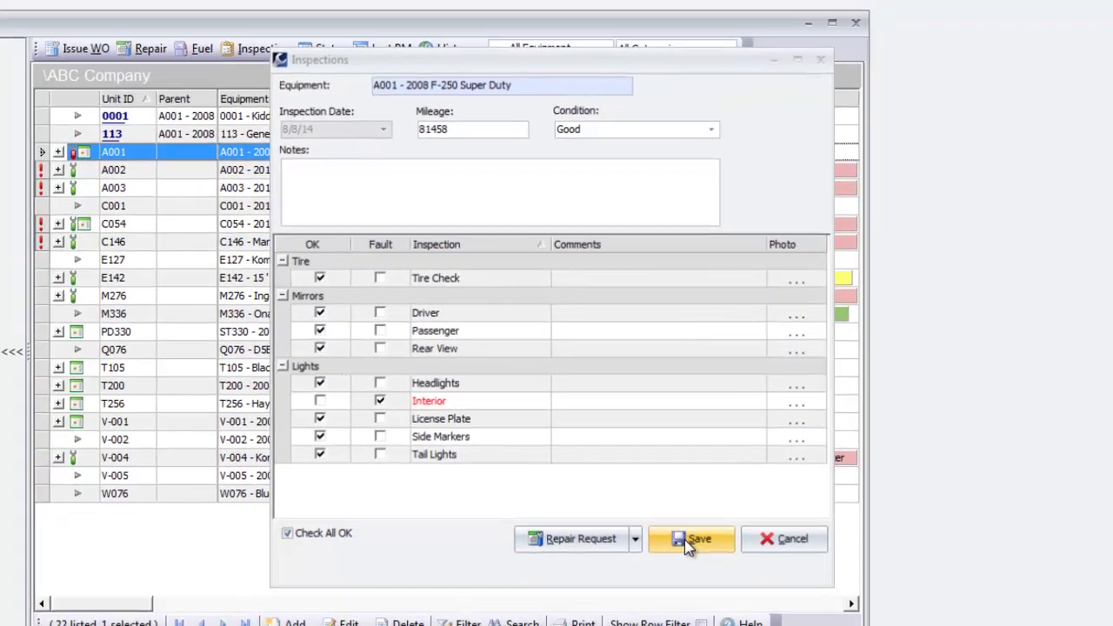
{"action": "left_click", "coordinate": [693, 539]}
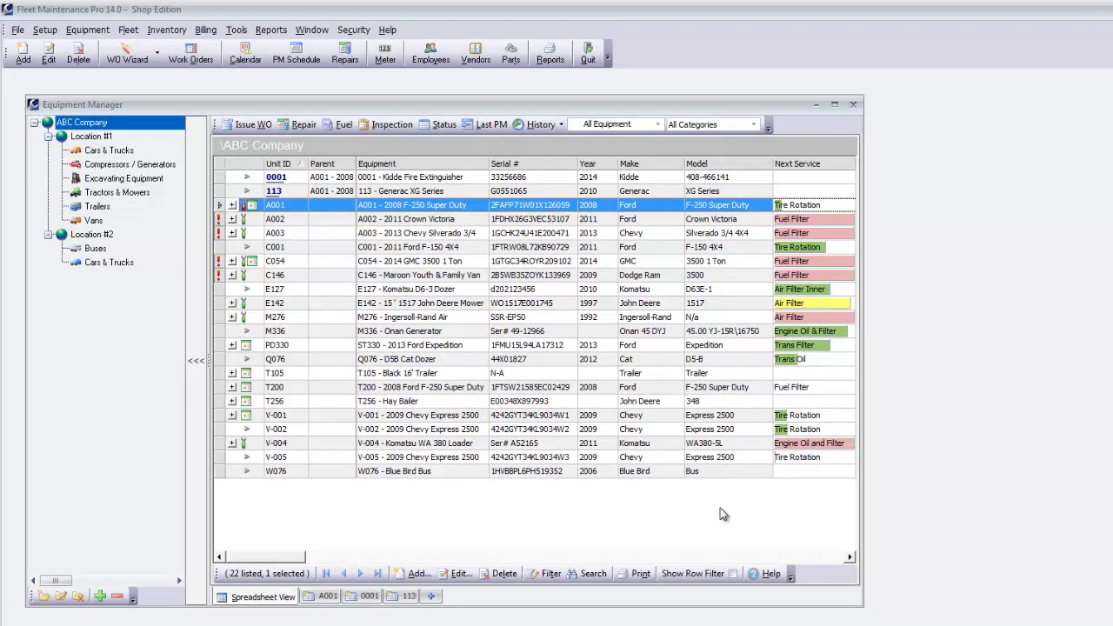
{"action": "left_click", "coordinate": [248, 54]}
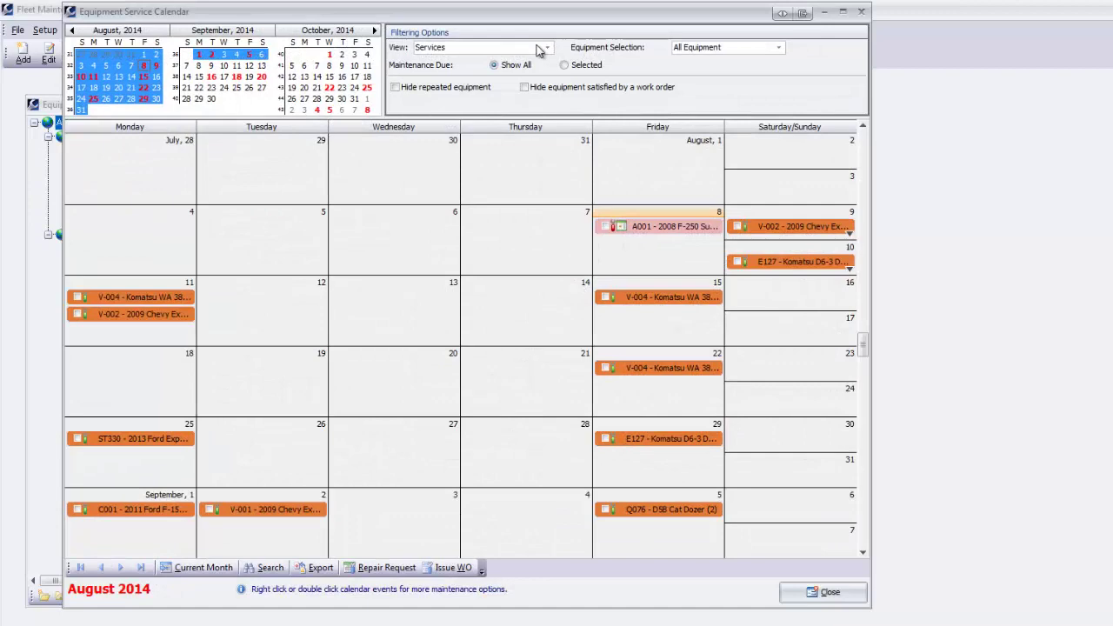
{"action": "left_click", "coordinate": [546, 48]}
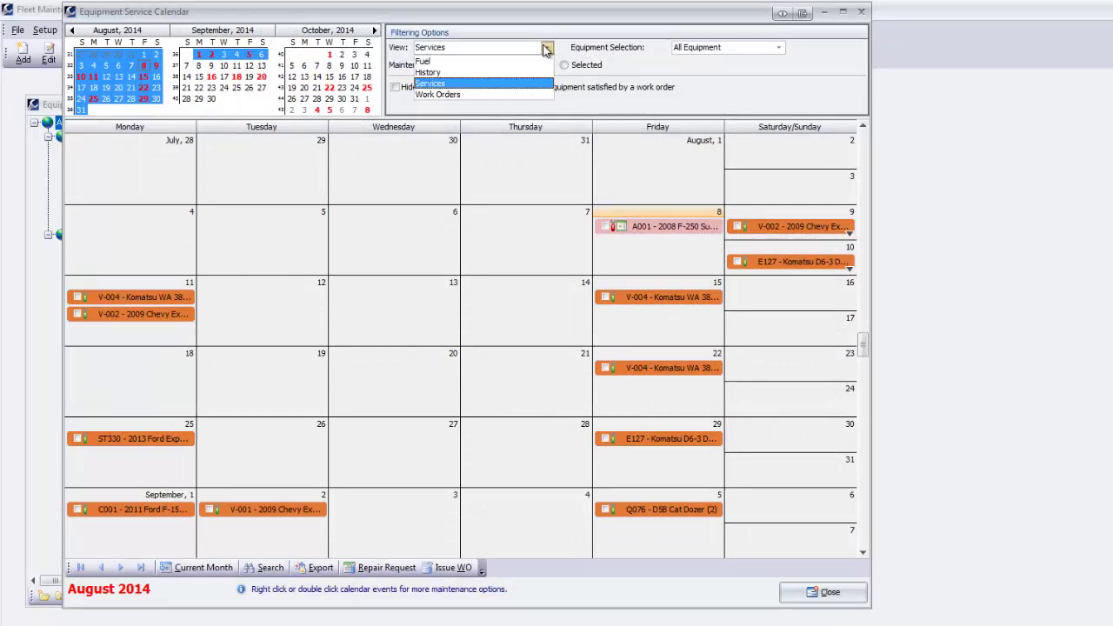
{"action": "left_click", "coordinate": [815, 607]}
{"action": "left_click", "coordinate": [815, 601]}
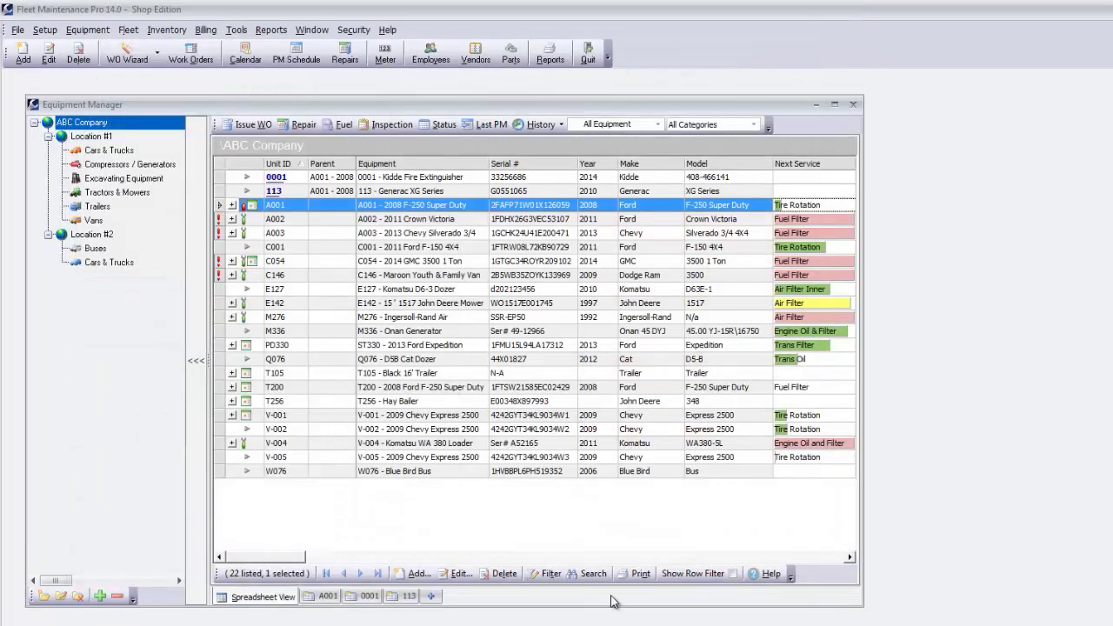
{"action": "left_click", "coordinate": [292, 59]}
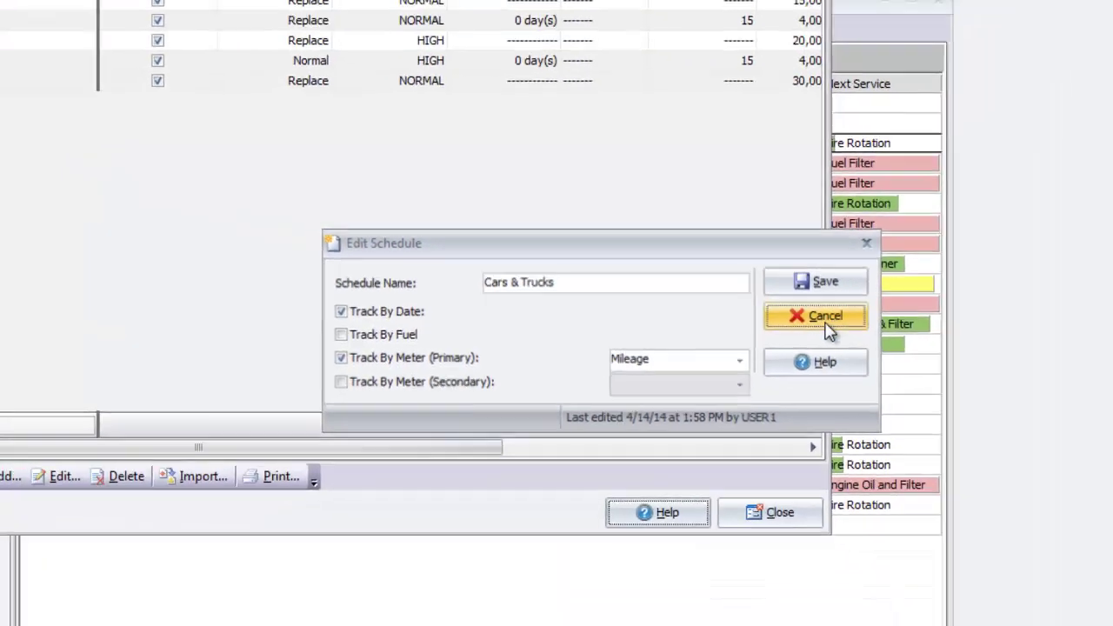
{"action": "left_click", "coordinate": [828, 329]}
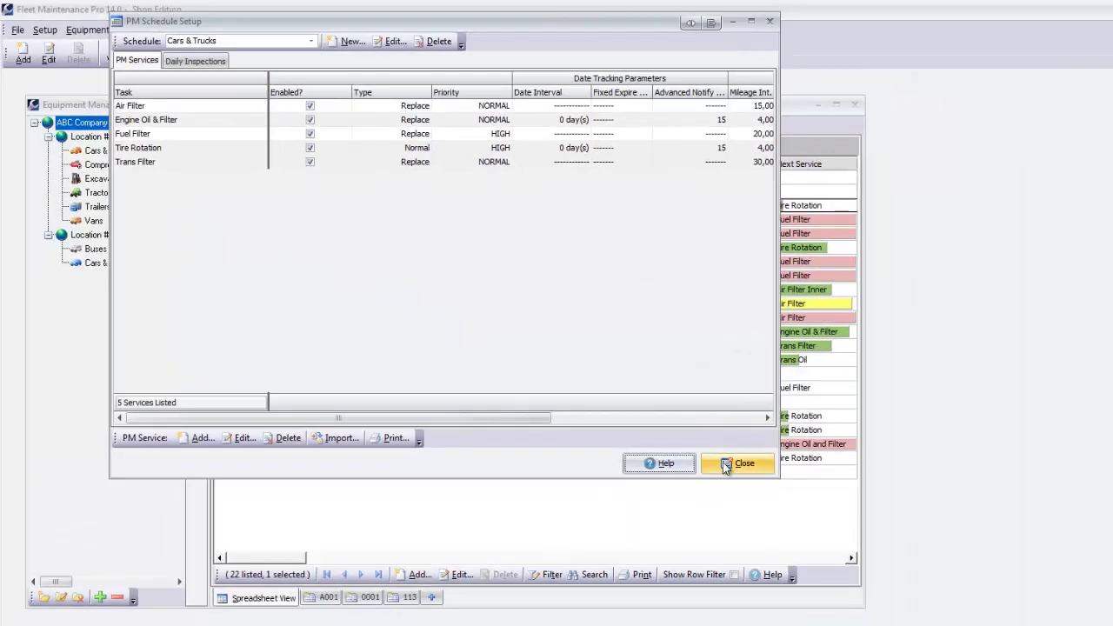
{"action": "left_click", "coordinate": [750, 517]}
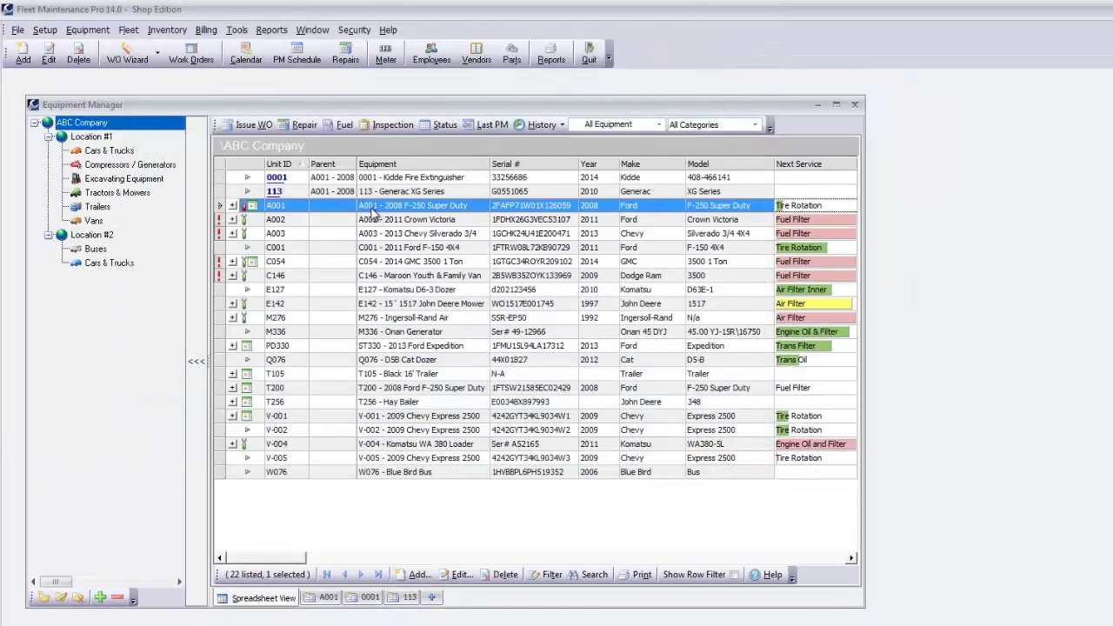
{"action": "double_click", "coordinate": [372, 210]}
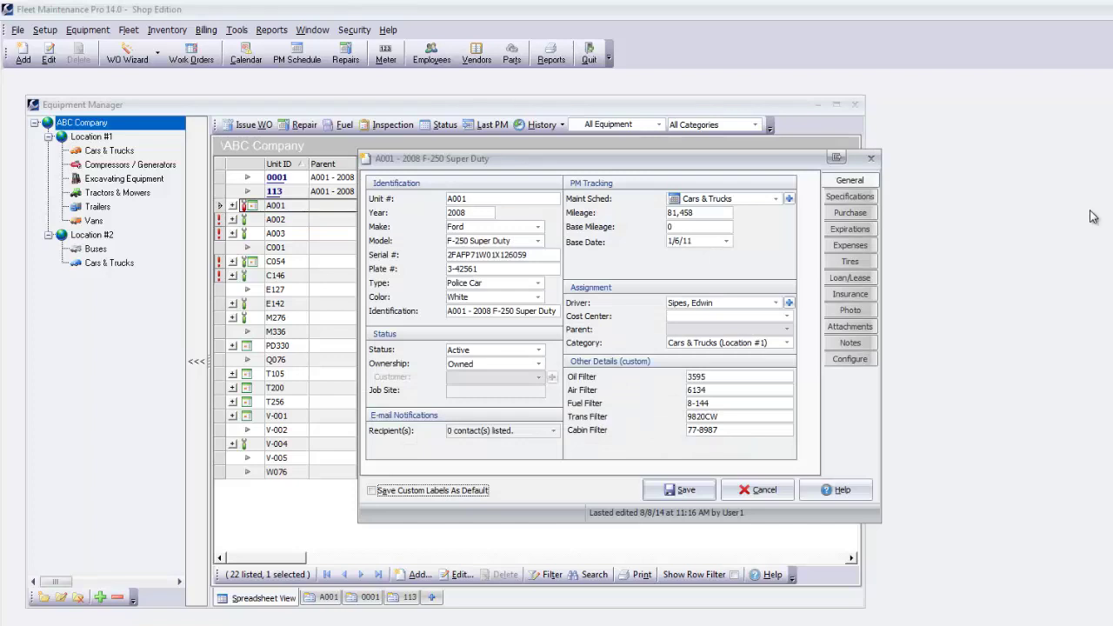
{"action": "left_click", "coordinate": [850, 246]}
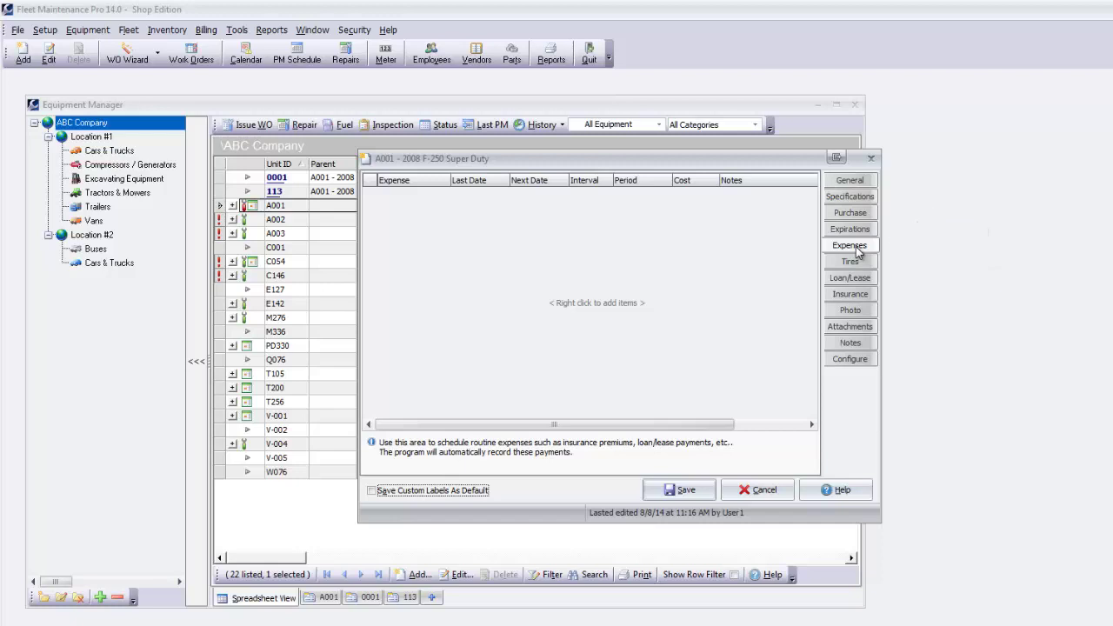
{"action": "left_click", "coordinate": [781, 495]}
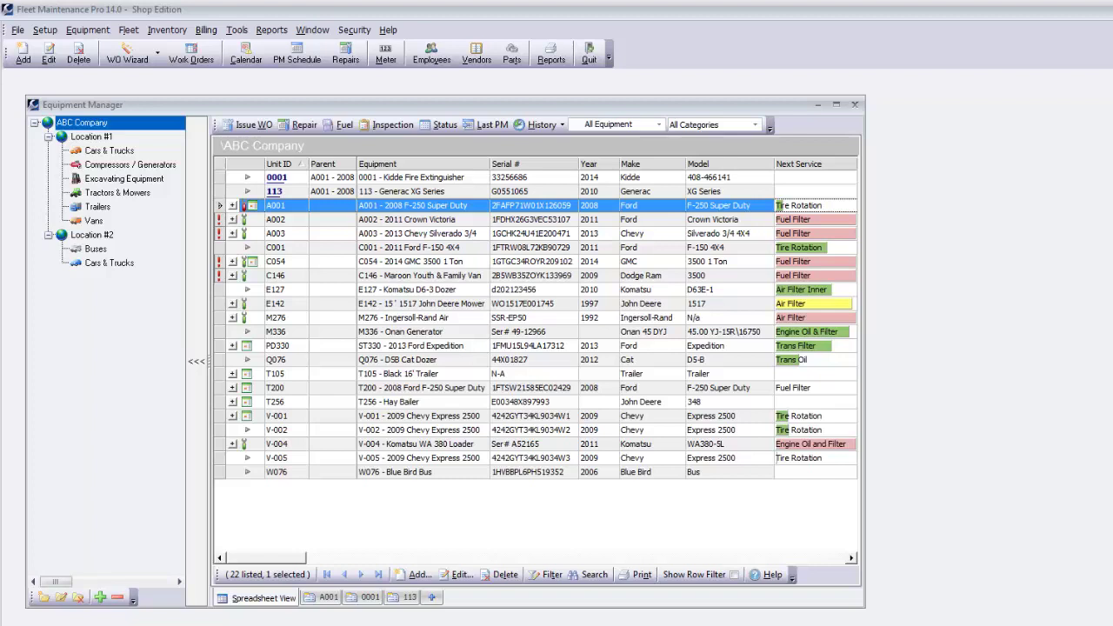